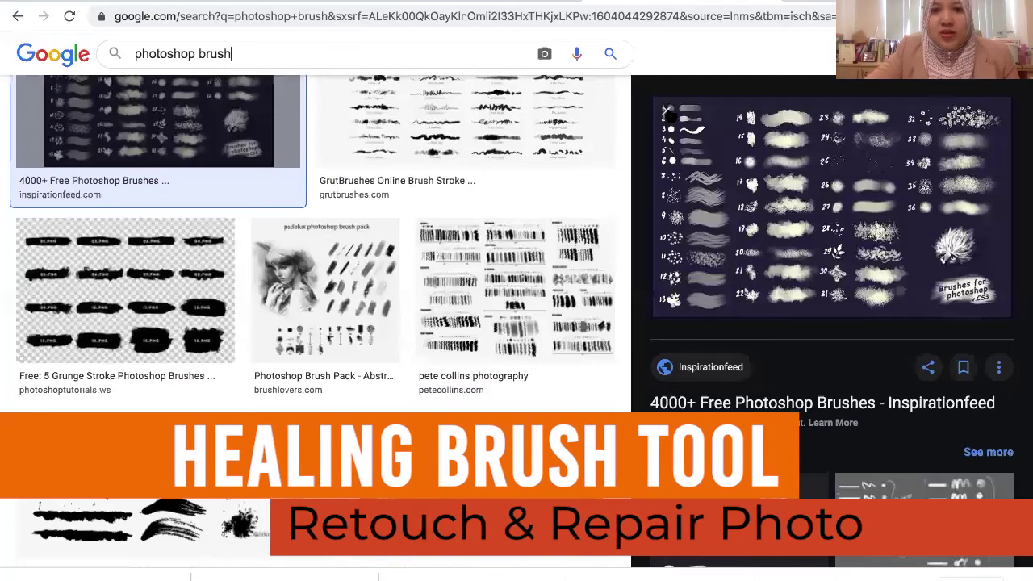
- Close the brush preview and change the image search to 'healing brush tool'
key("Return")
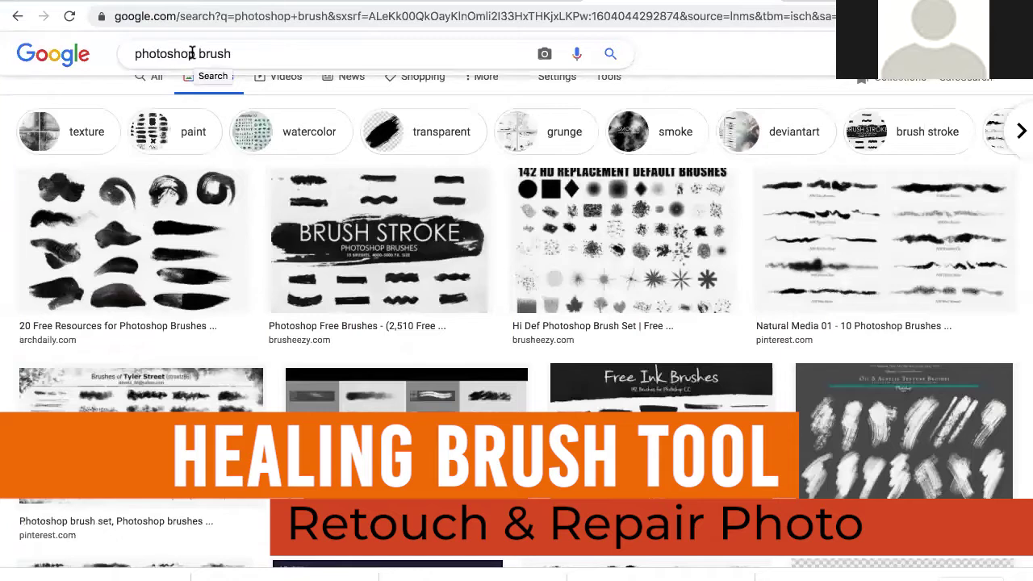
left_click_drag(192, 53, 116, 54)
type("healing")
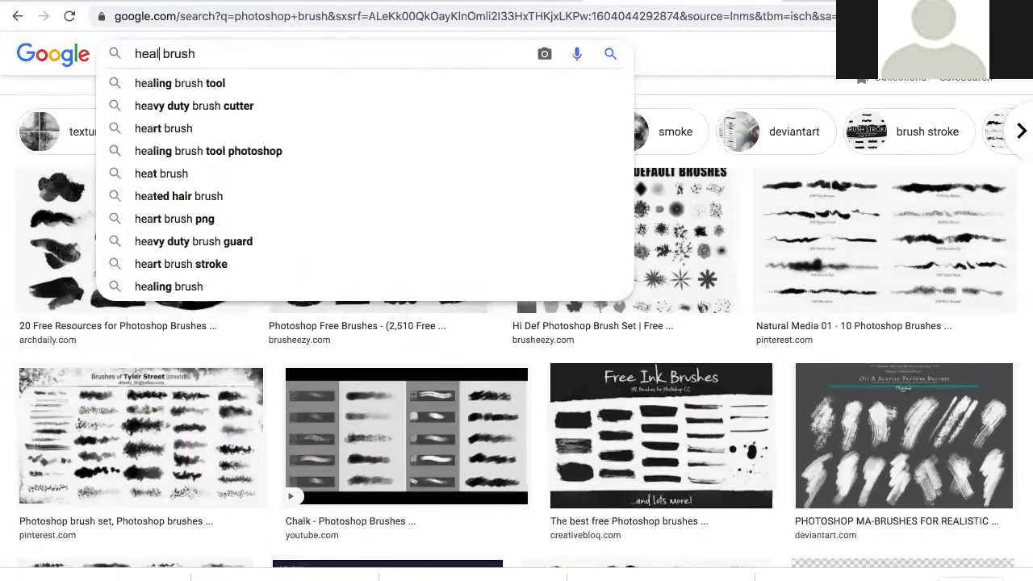
type(" brush tool")
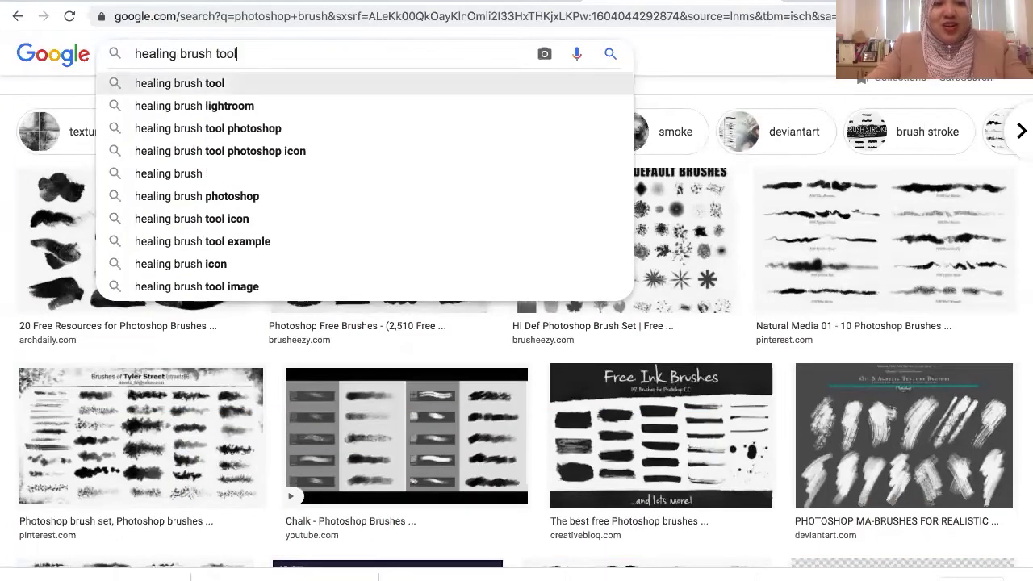
key("Return")
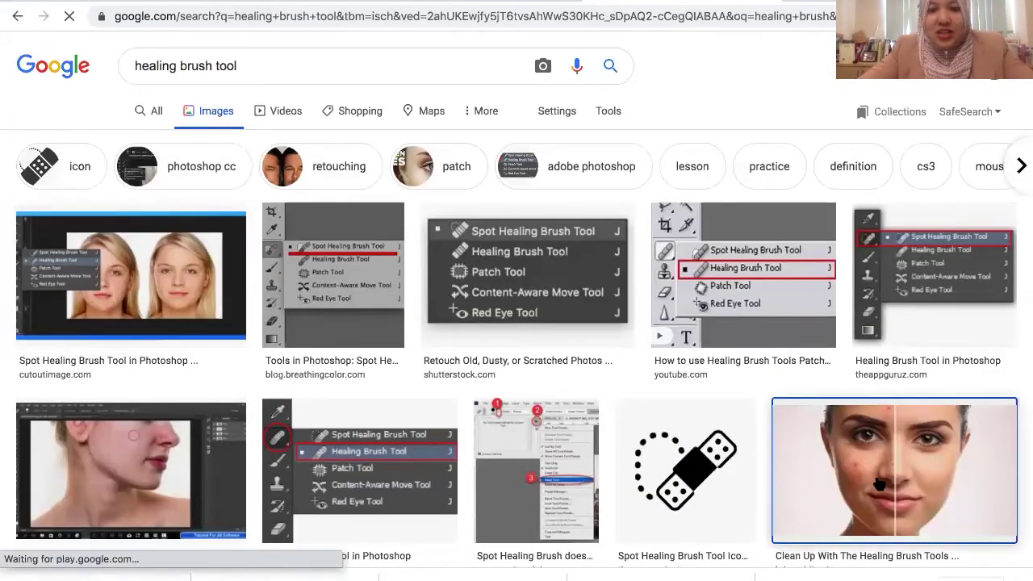
- Preview the 'Clean Up With The Healing Brush Tools' image and a related healing brush example
left_click(880, 482)
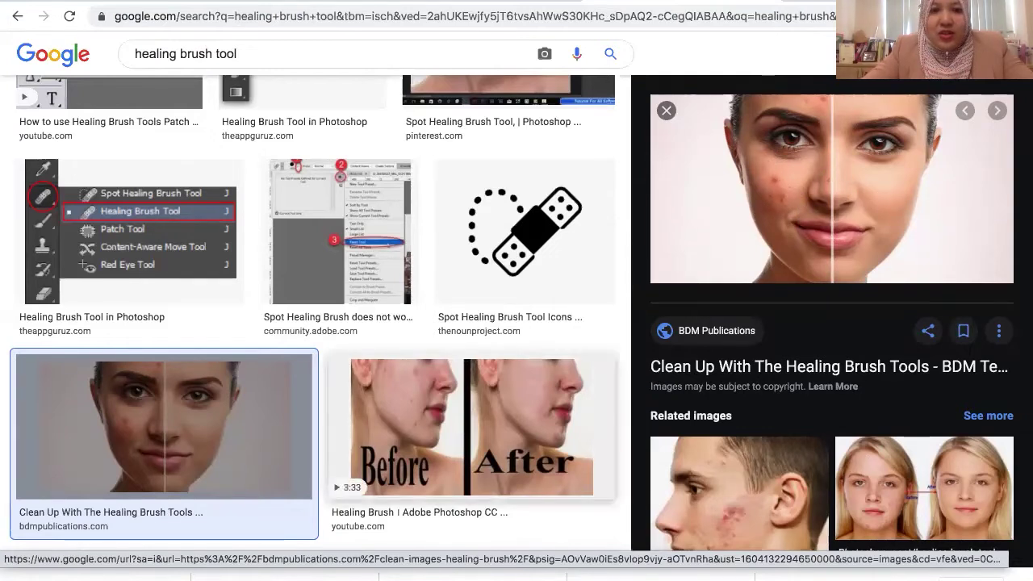
left_click(959, 532)
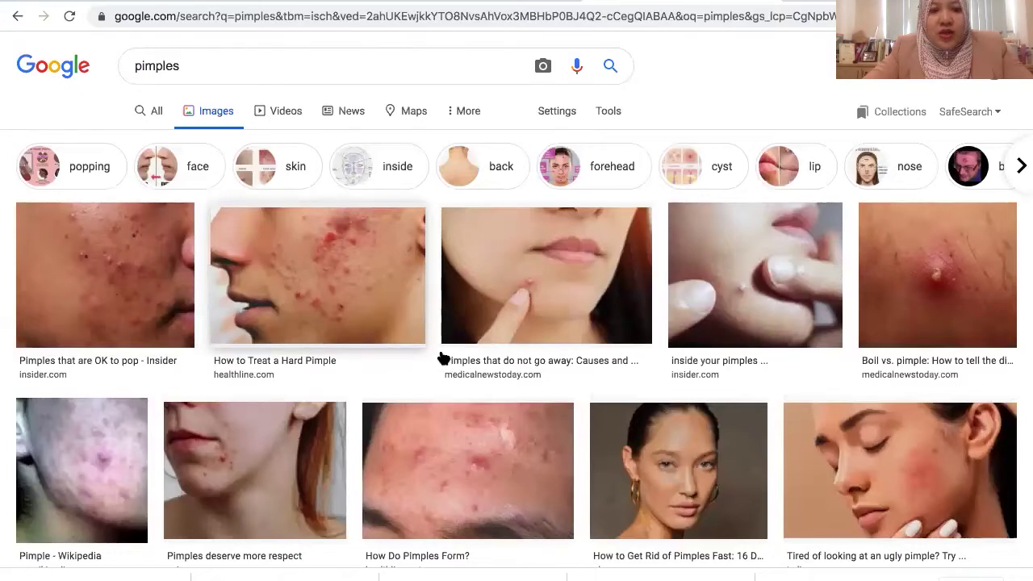
- Save the photo of the surprised woman with cheek pimples to the computer
scroll(442, 357, "down", 1)
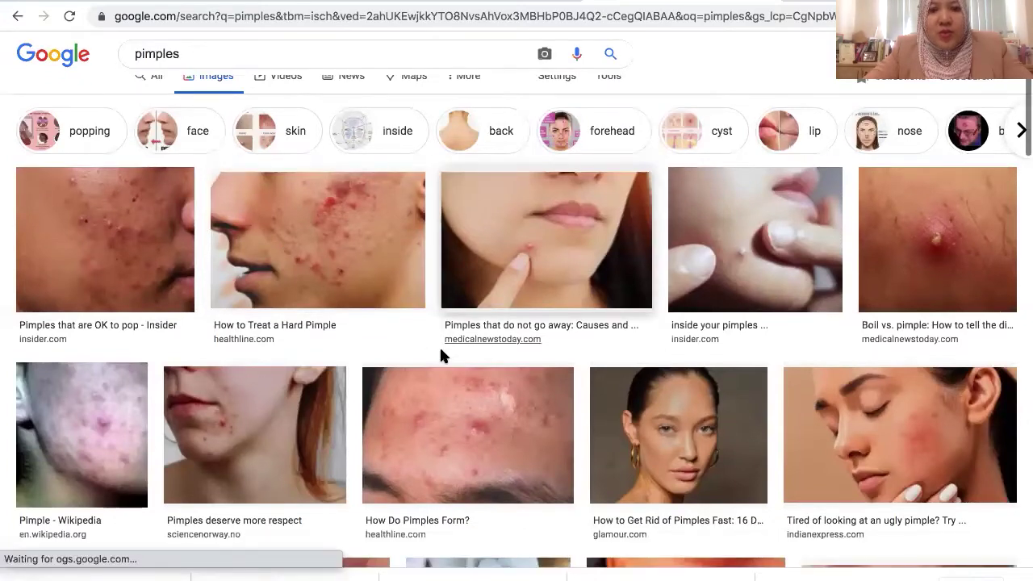
scroll(441, 352, "down", 8)
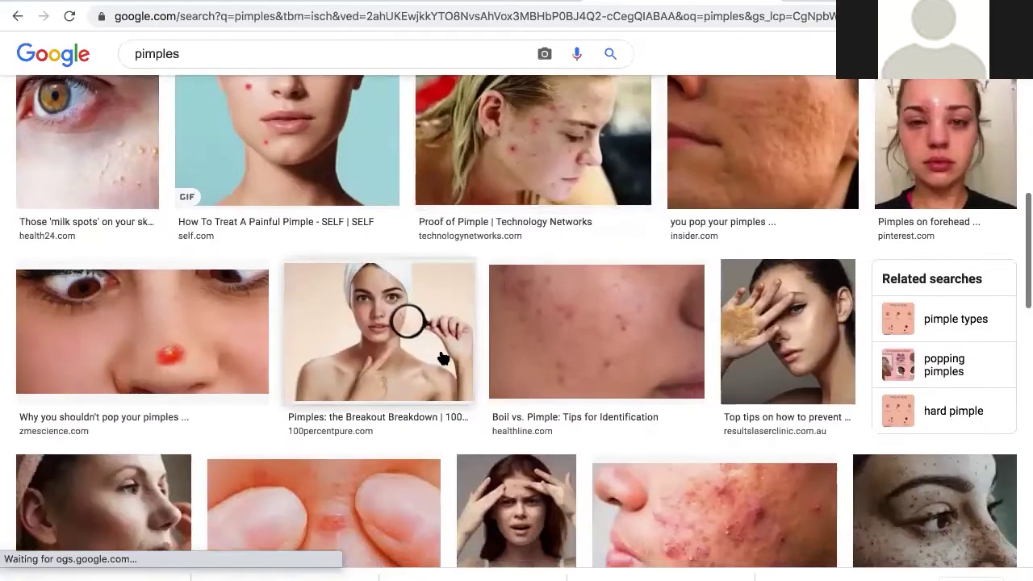
scroll(443, 357, "down", 10)
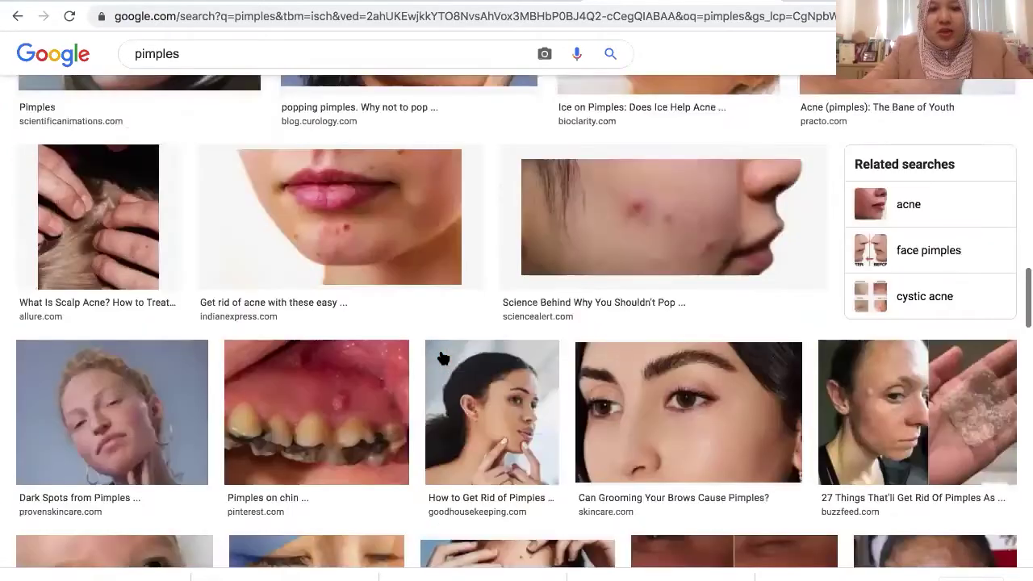
scroll(443, 357, "down", 3)
scroll(443, 357, "up", 5)
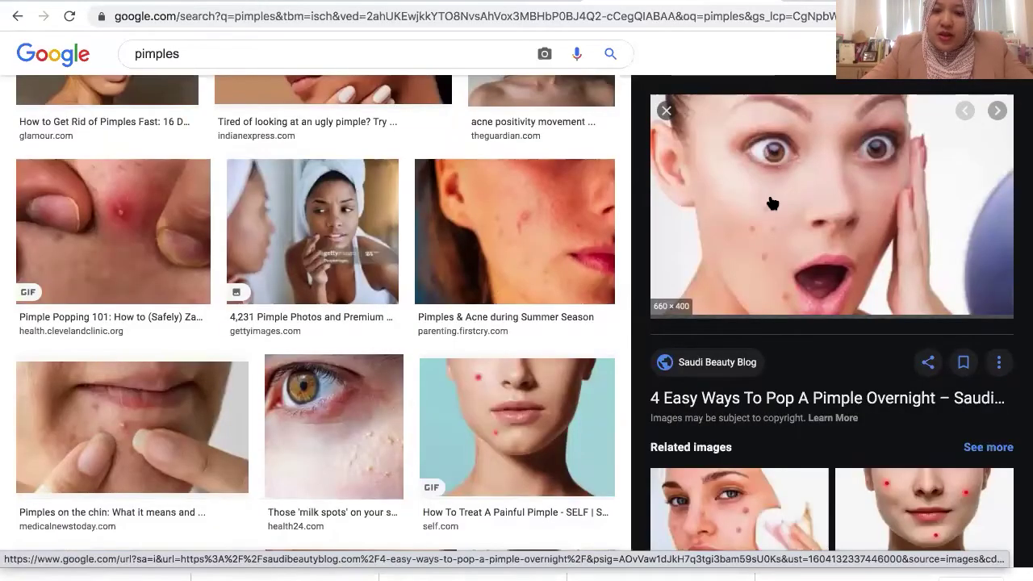
right_click(769, 190)
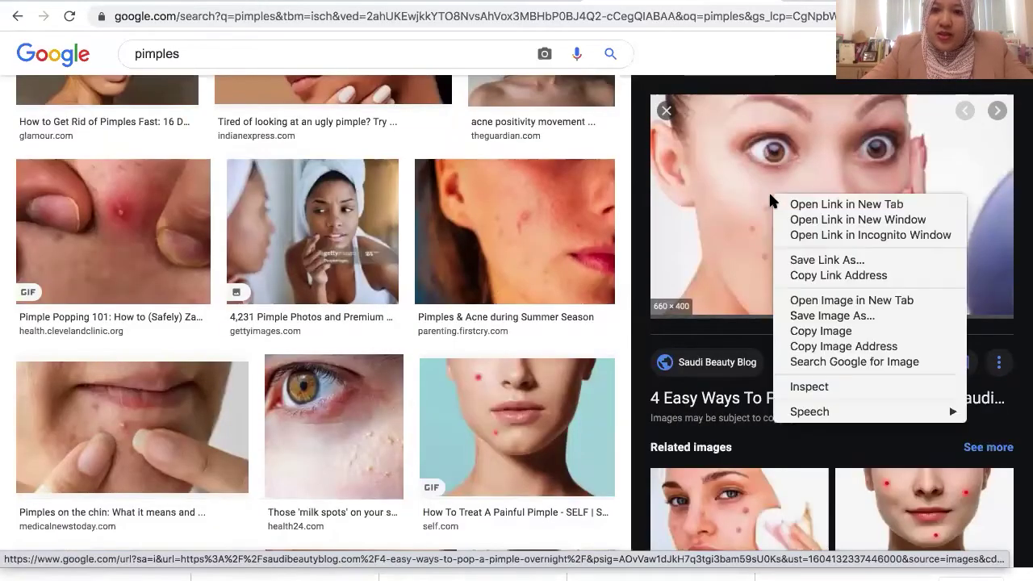
left_click(794, 315)
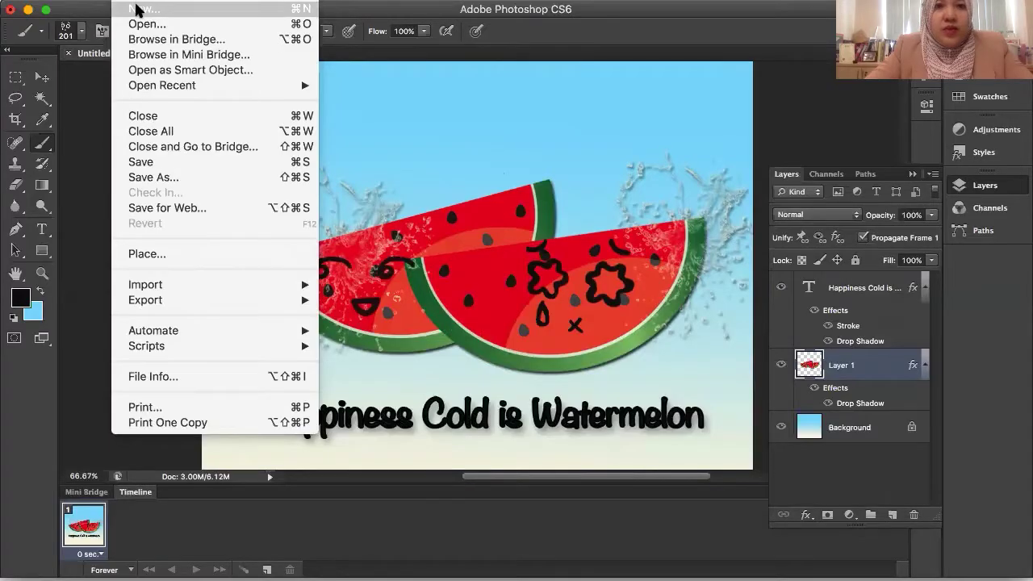
- Create a blank 1024×1024 document, then open pimples.jpeg and zoom it to 200%
left_click(137, 9)
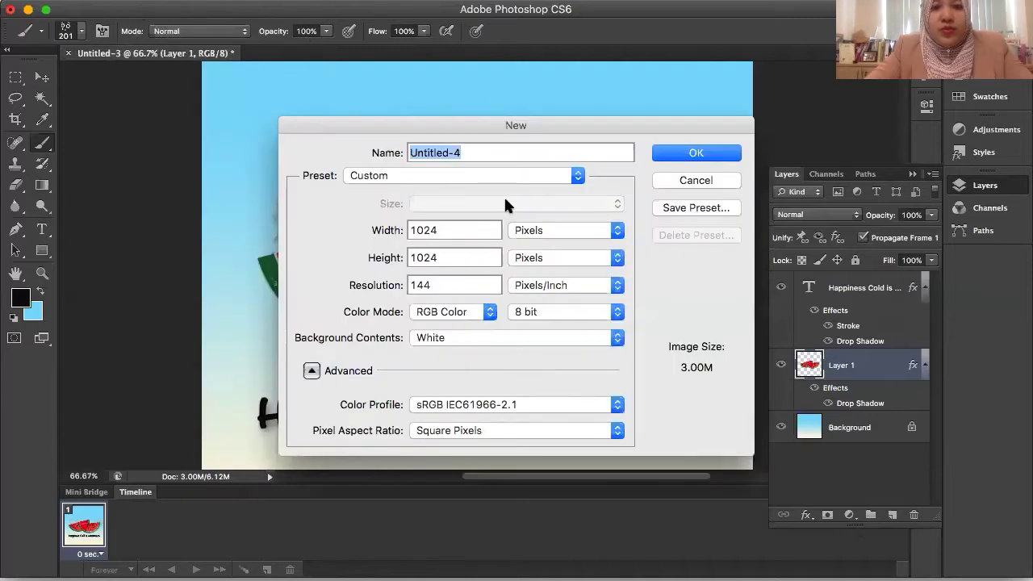
left_click(691, 153)
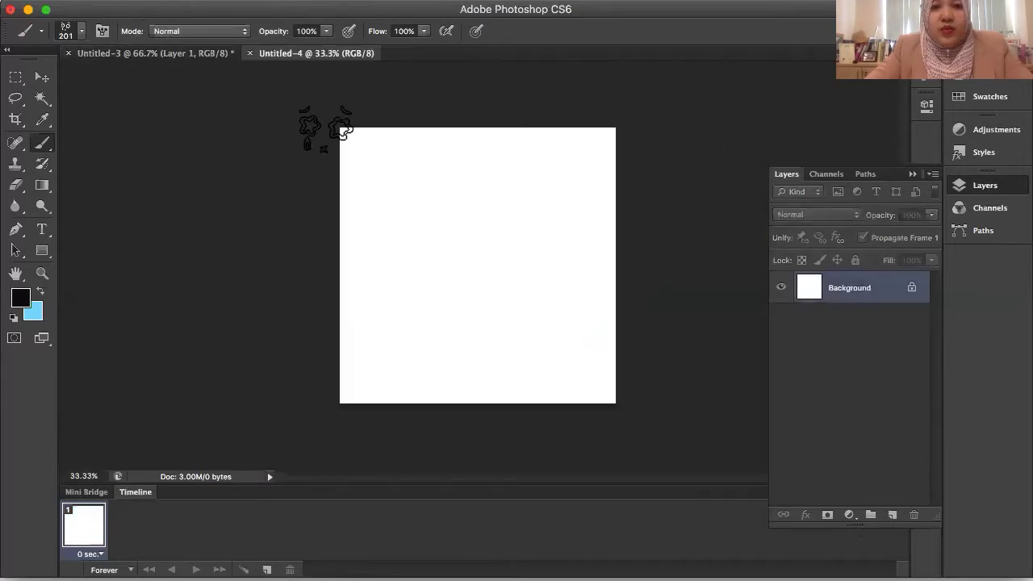
left_click(129, 1)
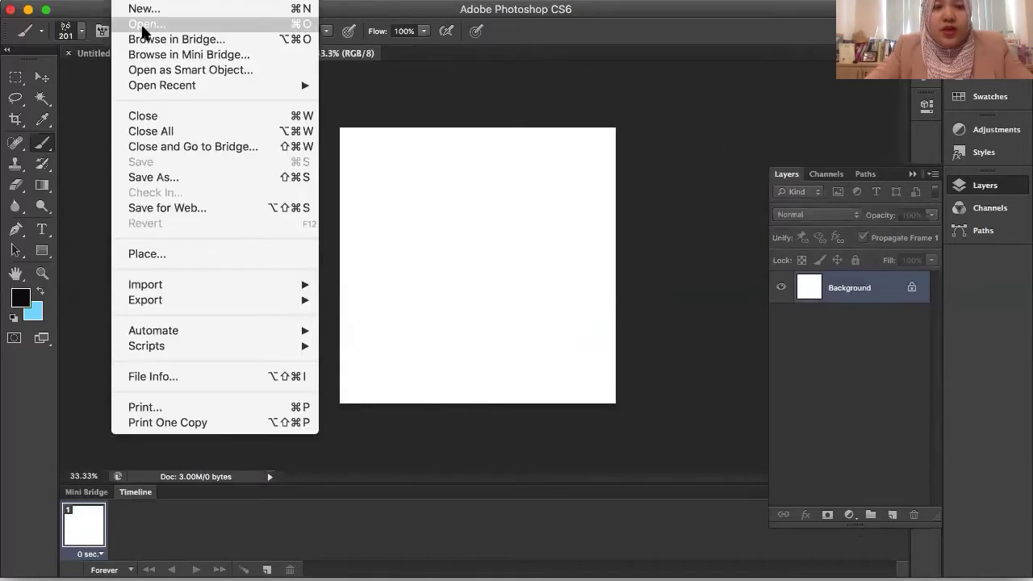
left_click(620, 281)
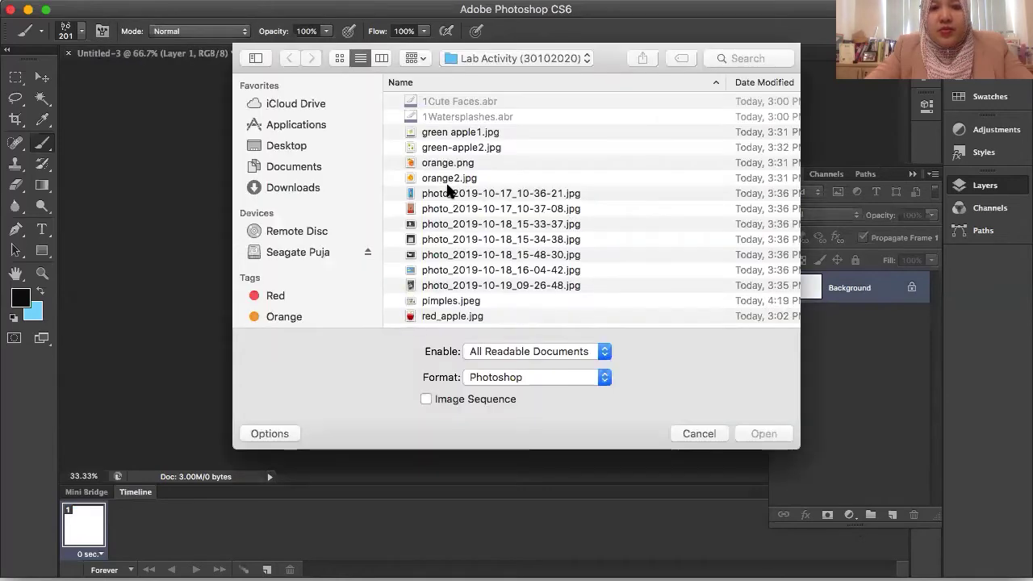
double_click(446, 302)
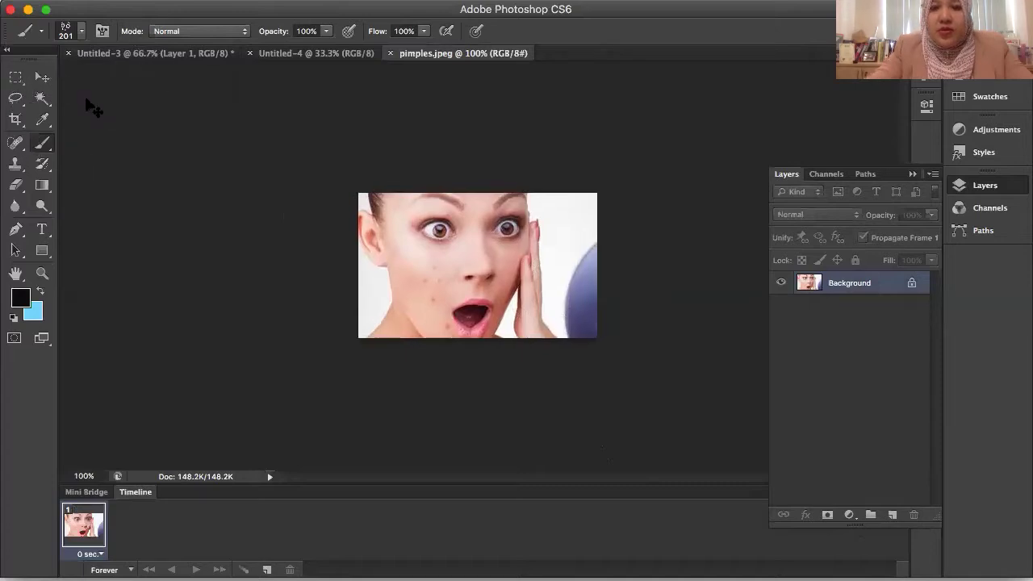
key("super+plus")
- Adjust the zoom and select the Healing Brush Tool from the healing tools flyout
key("super+plus")
key("super+minus")
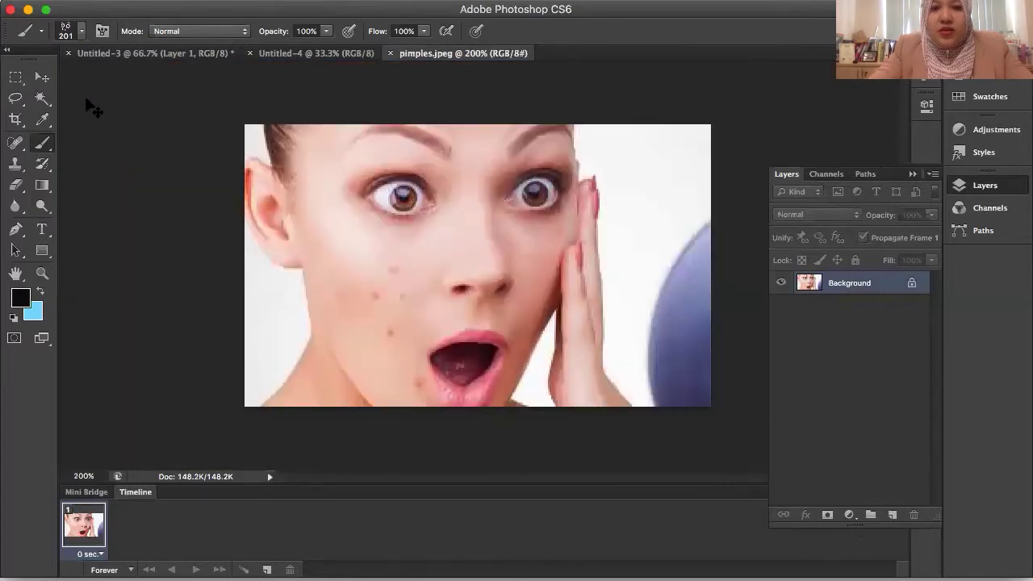
key("super+minus")
key("super+plus")
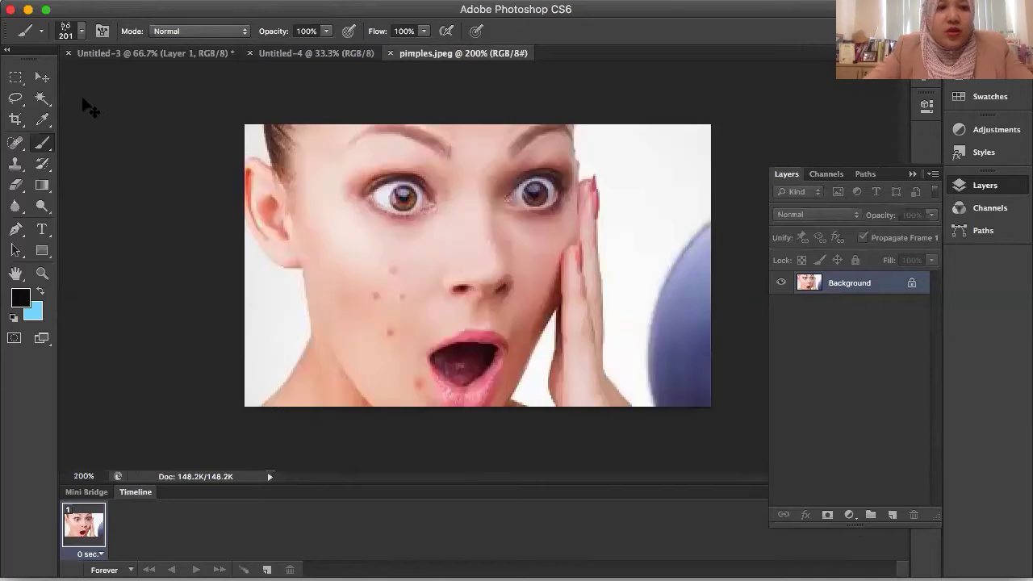
left_click(12, 145)
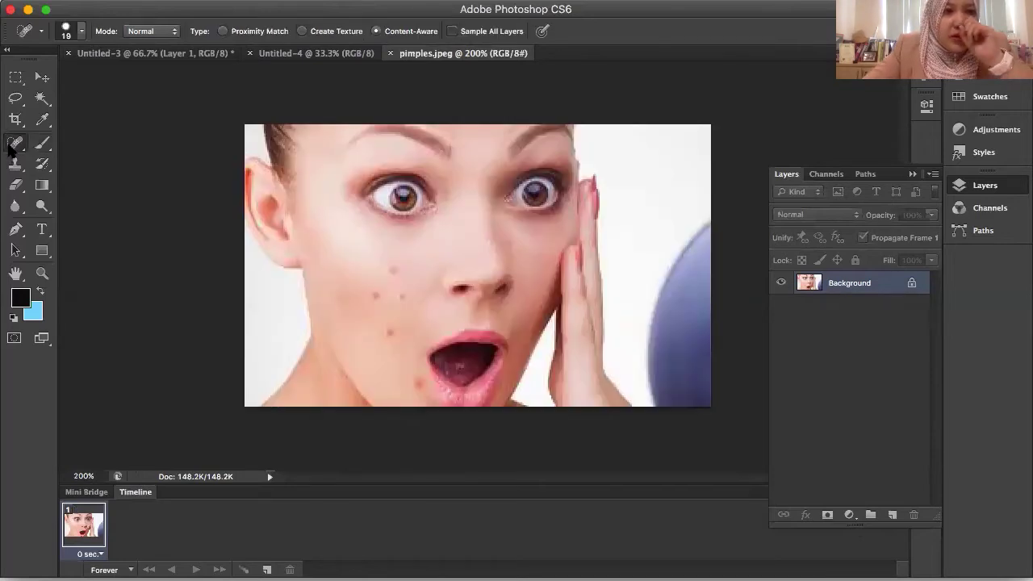
left_click(11, 146)
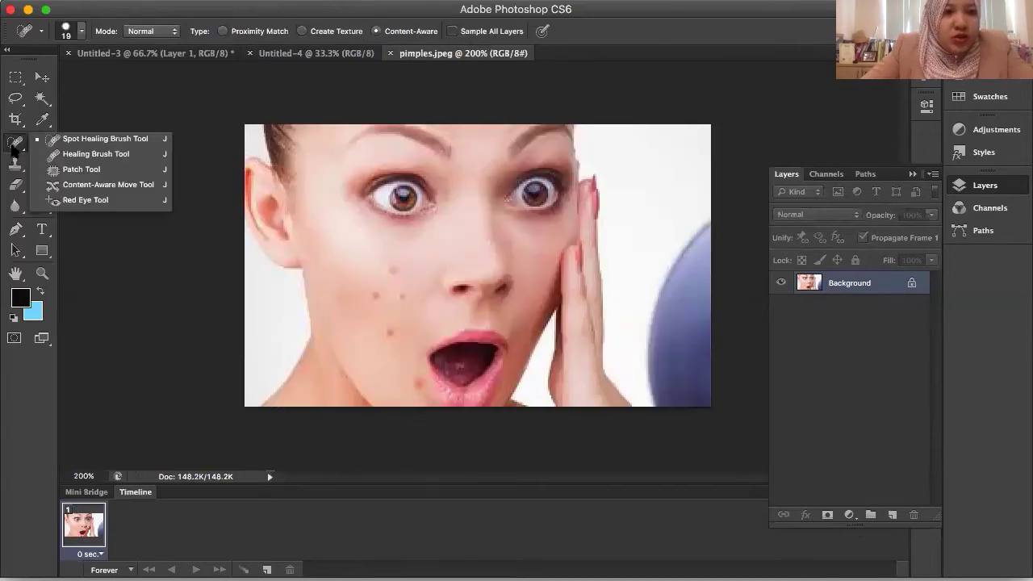
left_click(46, 155)
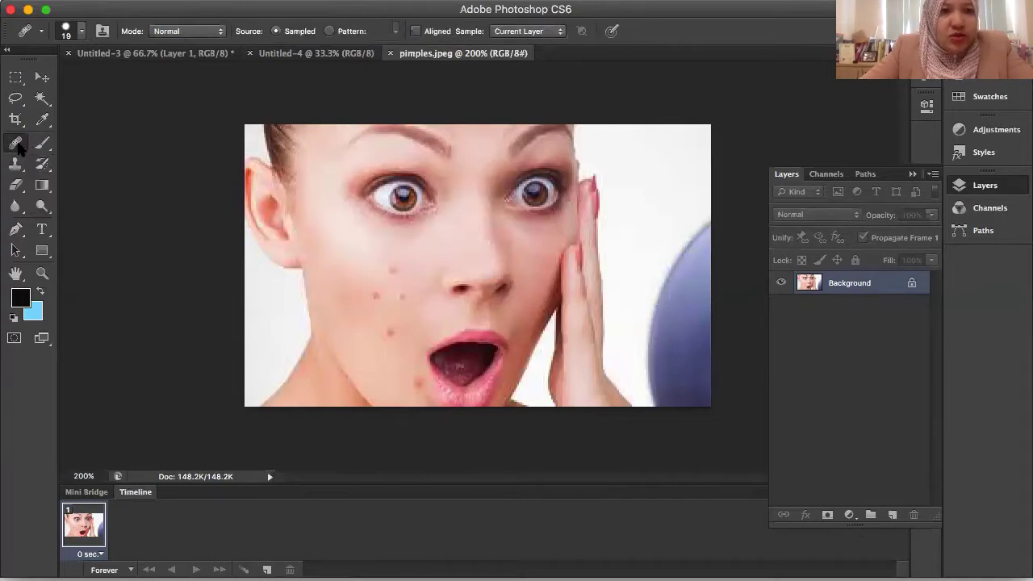
left_click(17, 145)
left_click(93, 157)
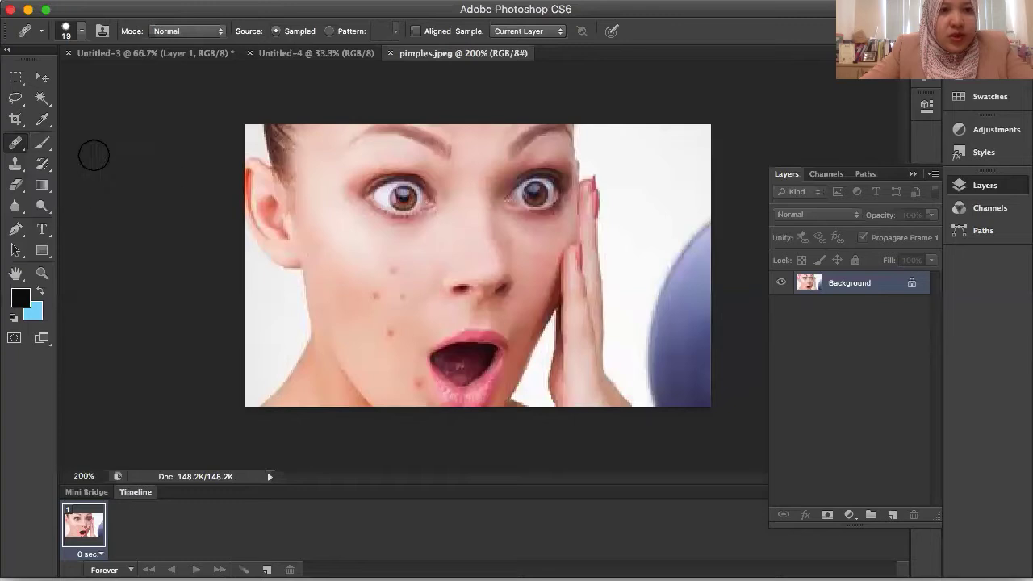
- Shrink the healing brush to about 6 px, zoom the face to 300%, and test a cheek spot
left_click(81, 32)
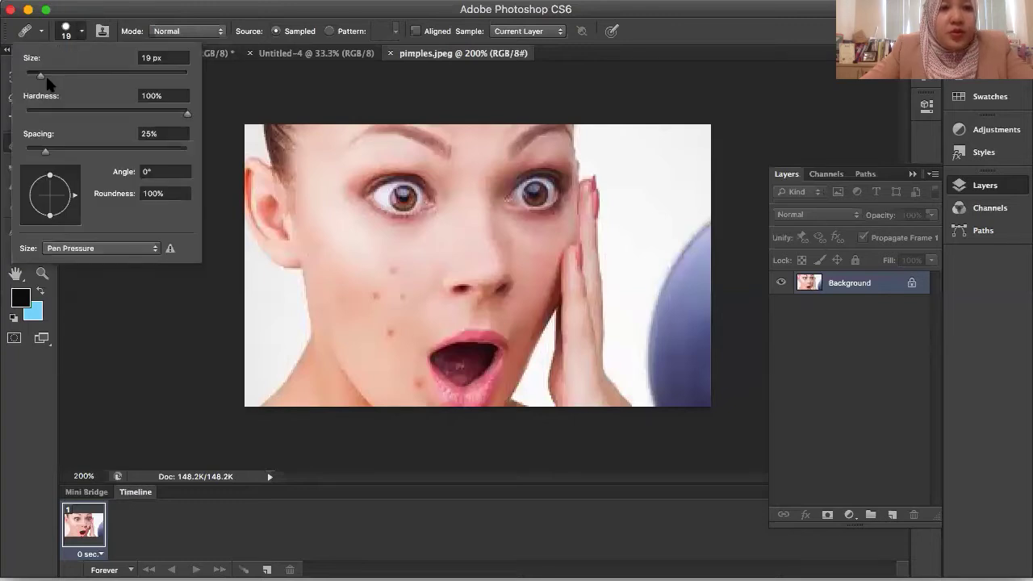
left_click_drag(42, 76, 39, 76)
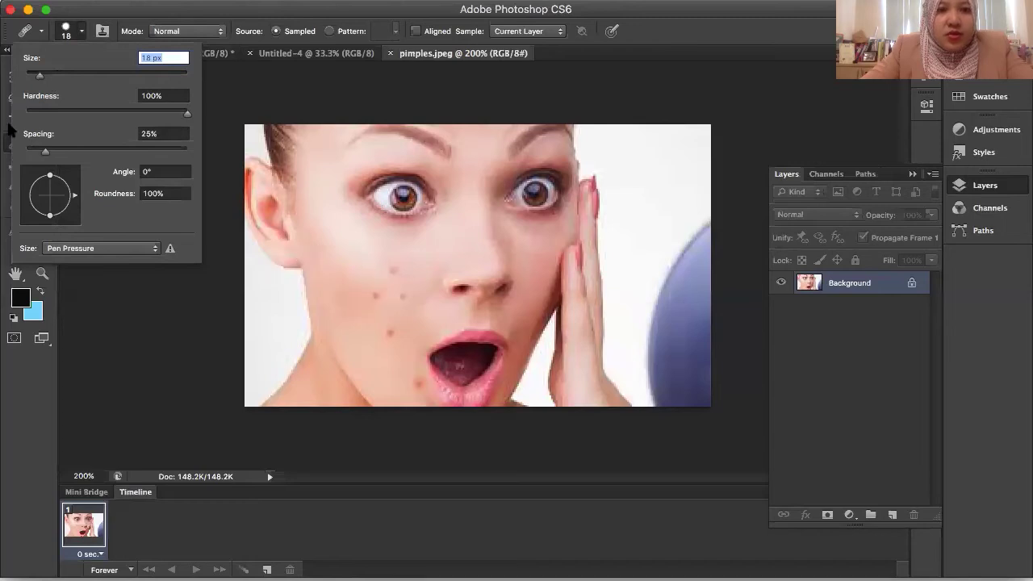
left_click_drag(40, 77, 32, 76)
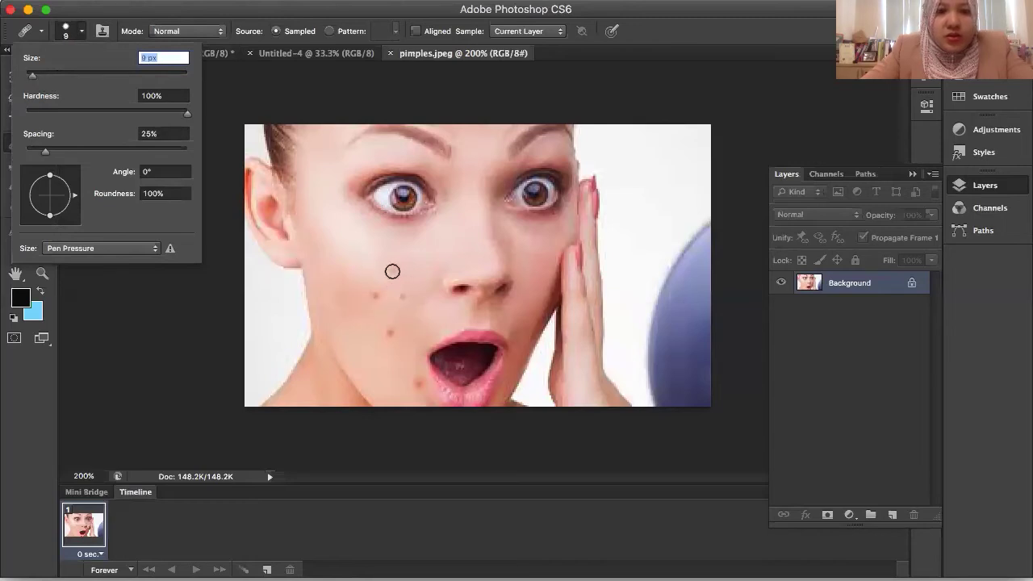
key("Return")
key("super+equal")
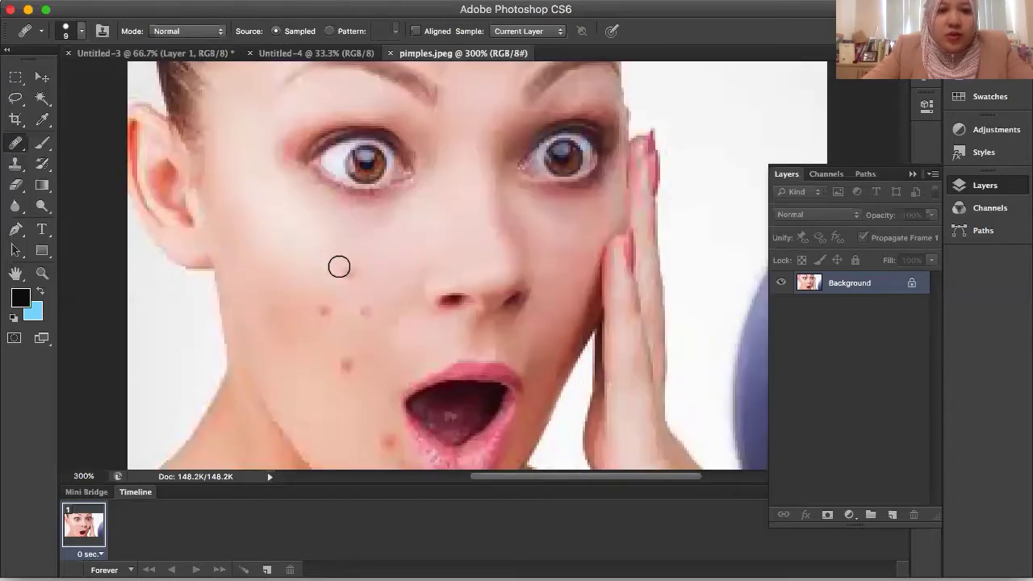
left_click(82, 30)
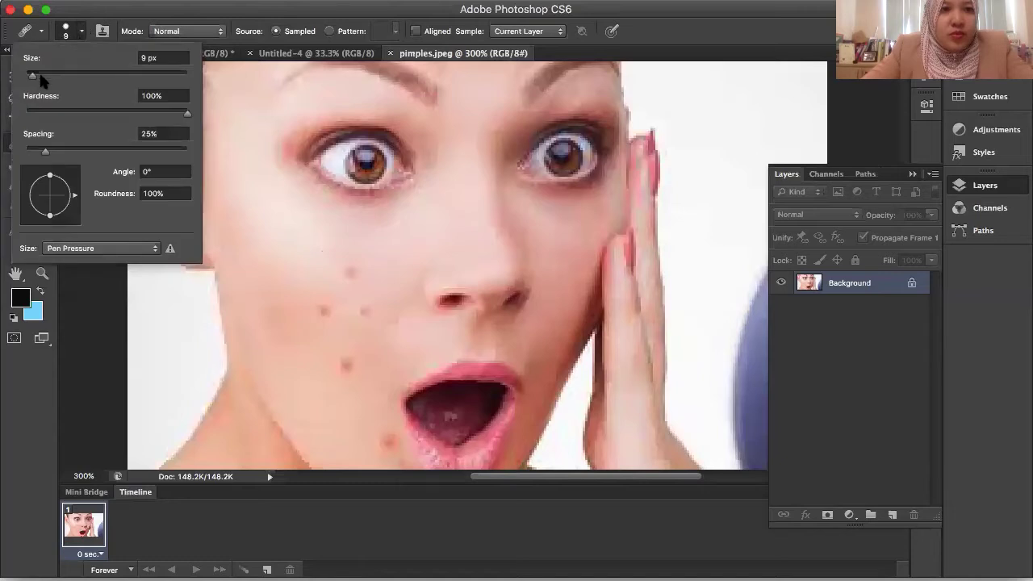
left_click(31, 74)
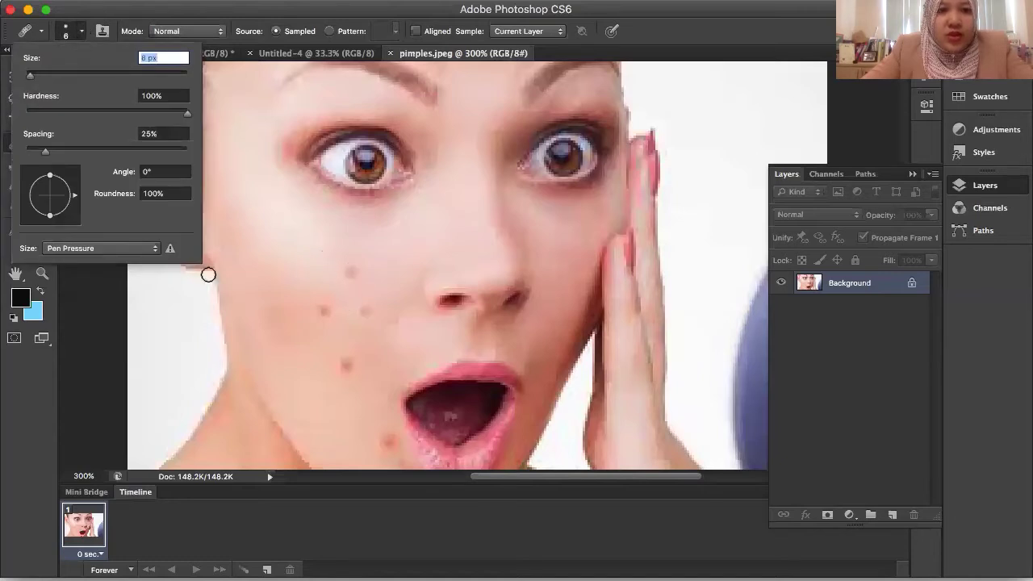
left_click(74, 301)
left_click(266, 252)
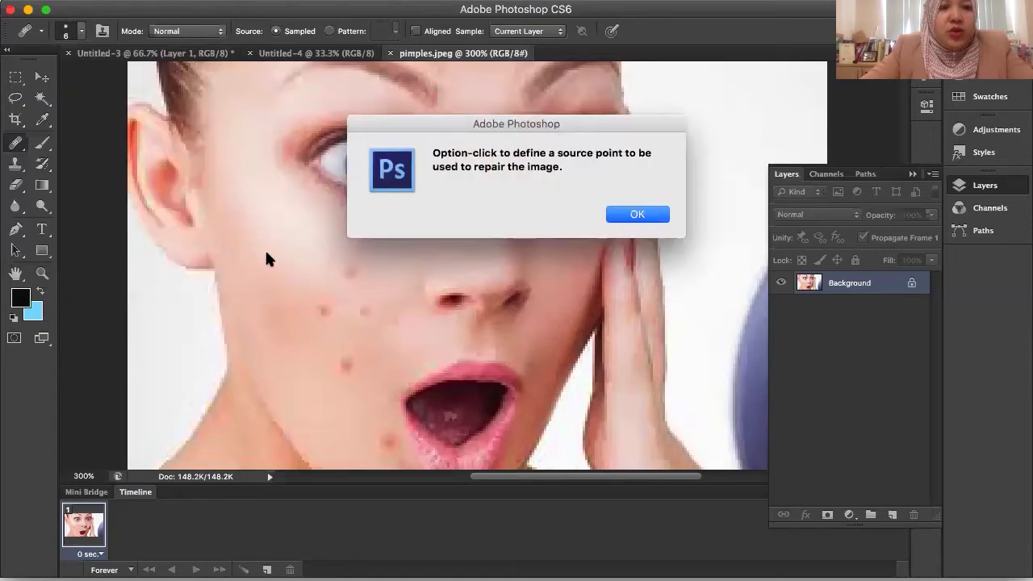
- Dismiss the source-point alert, convert Background to Layer 0, and heal a cheek blemish
left_click(627, 216)
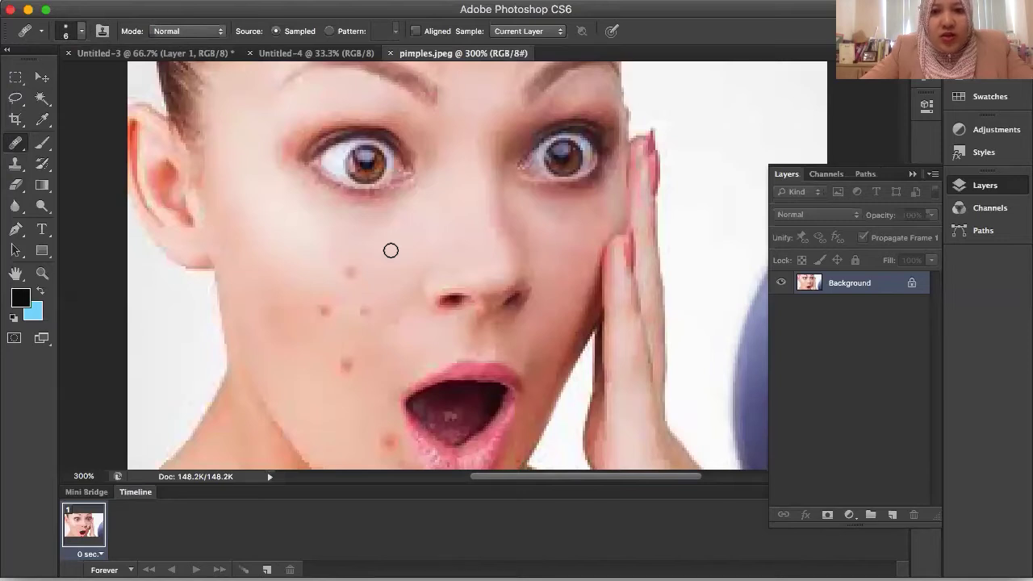
double_click(842, 293)
left_click(662, 237)
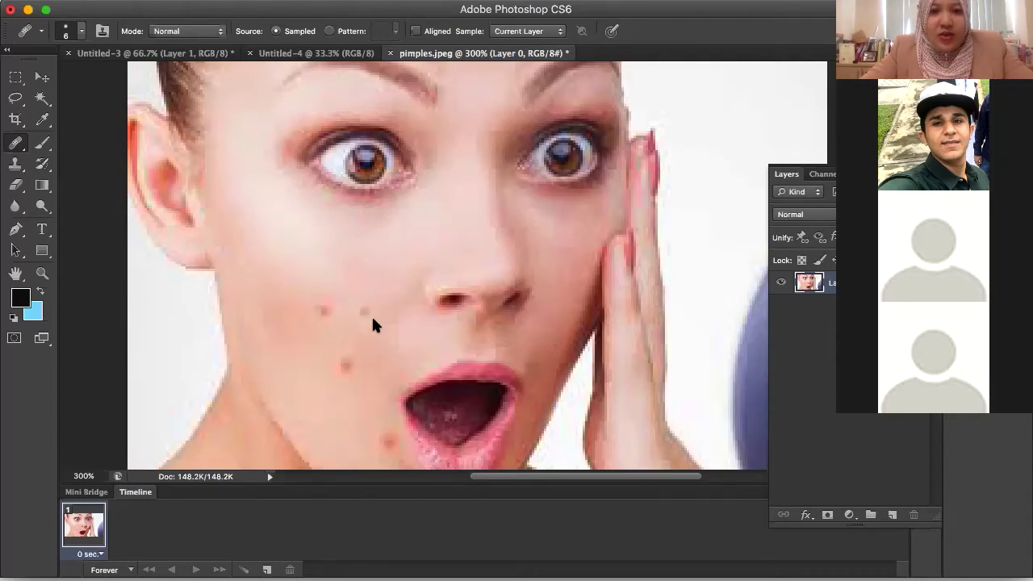
left_click(346, 365)
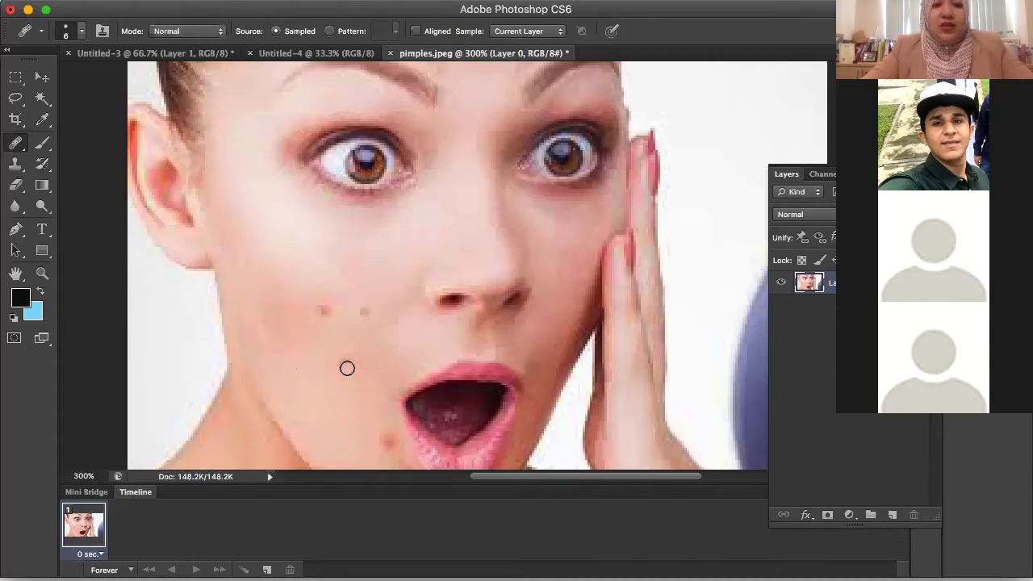
- Sample clean cheek skin, then heal the left and right small spots beside the nose
left_click(328, 352, "alt")
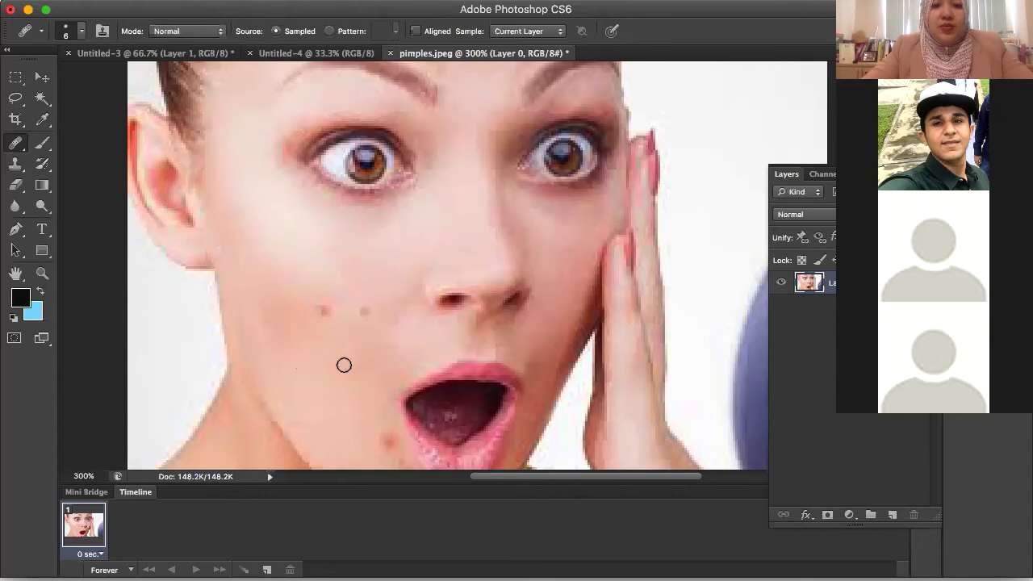
left_click(323, 307)
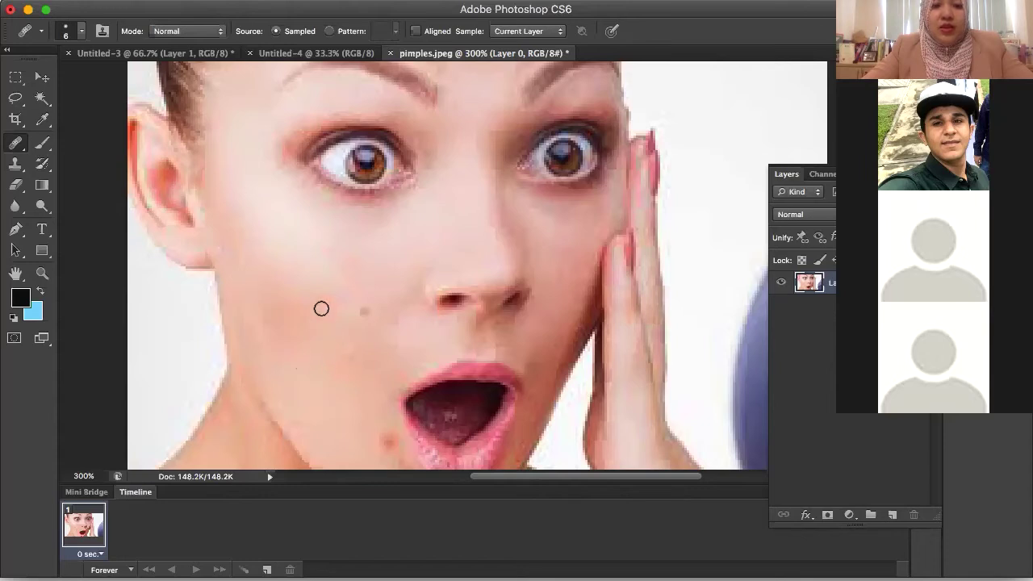
left_click(362, 309)
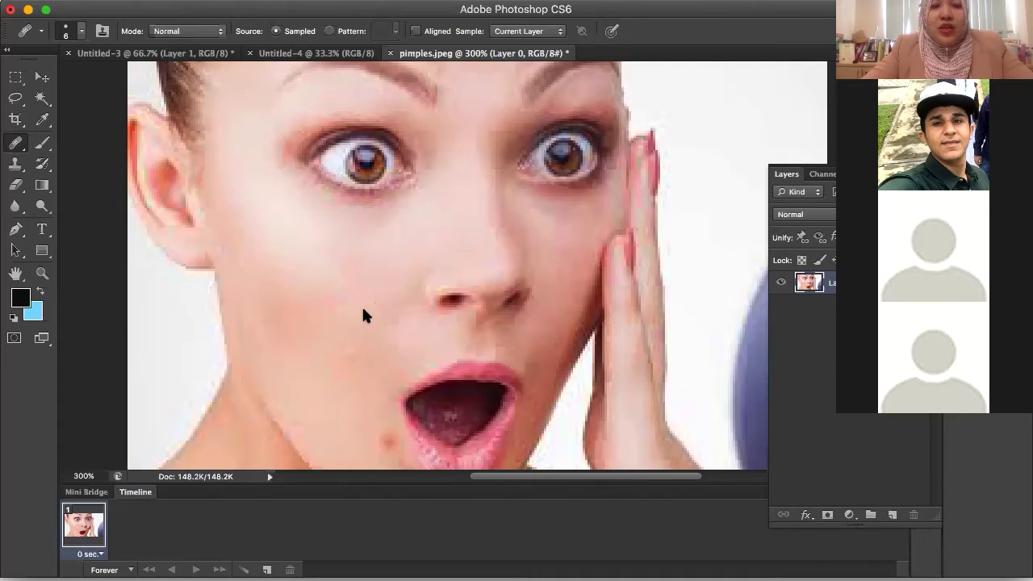